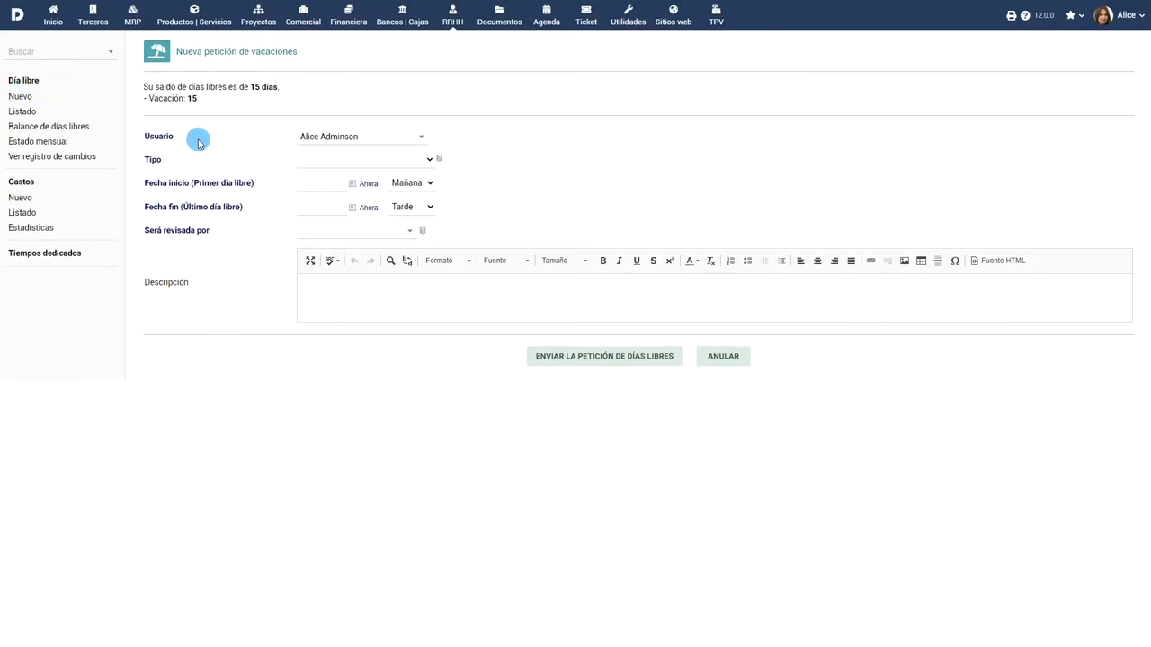
# Keep the current employee as requester and set the leave type to Vacación.
pyautogui.click(363, 137)
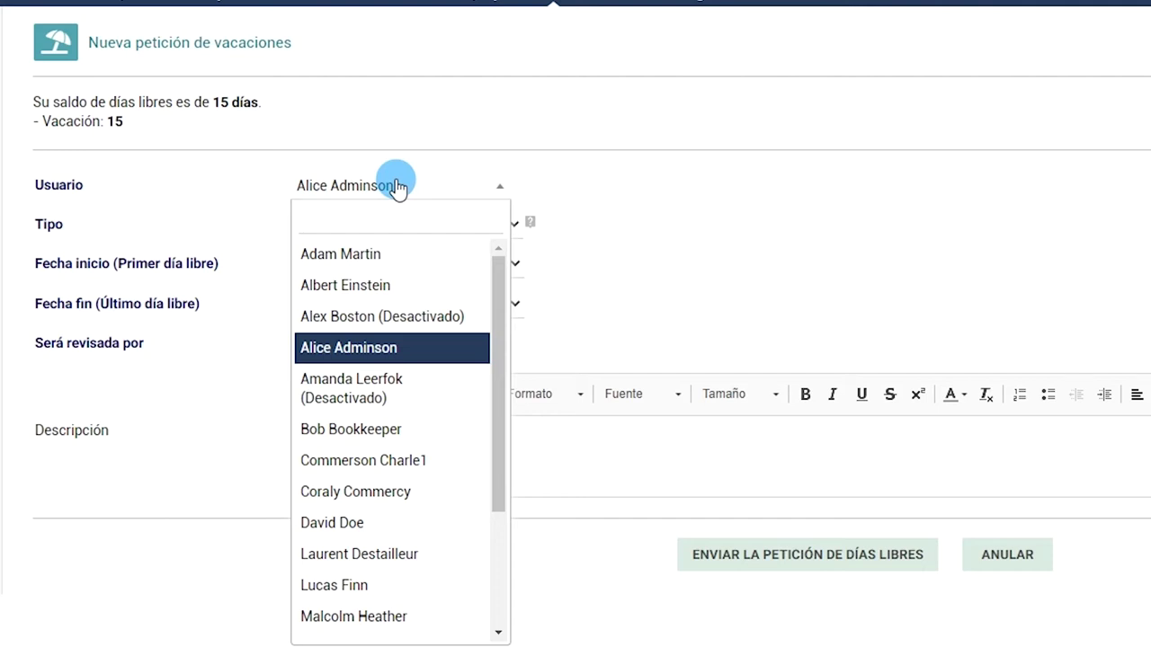
pyautogui.click(354, 358)
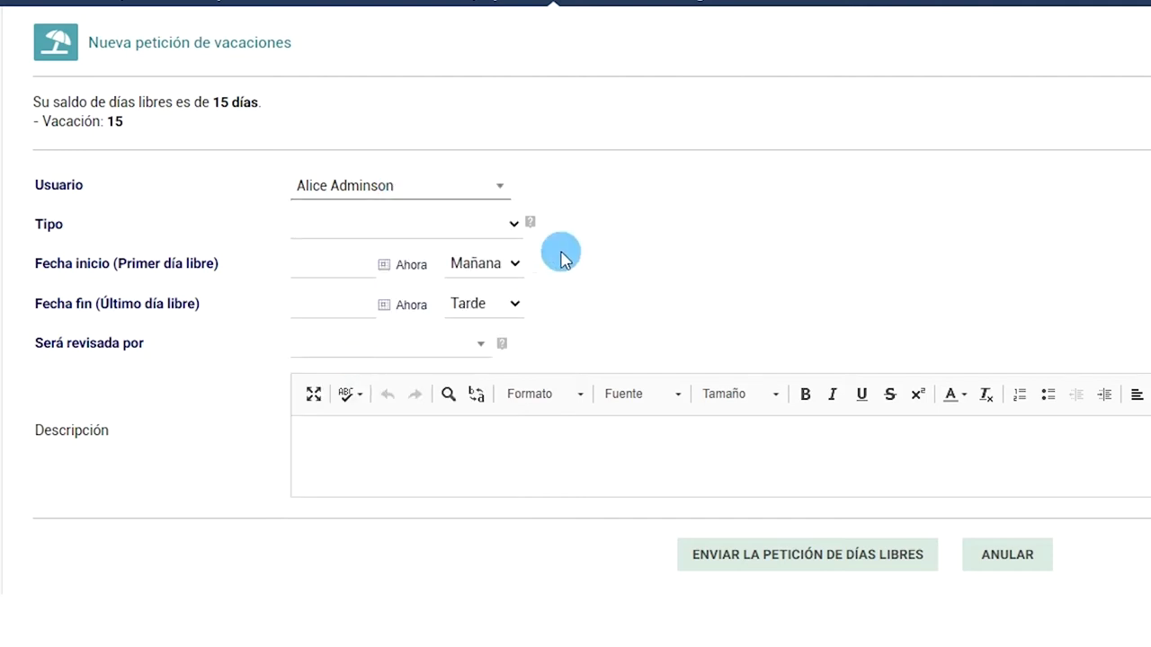
pyautogui.click(500, 227)
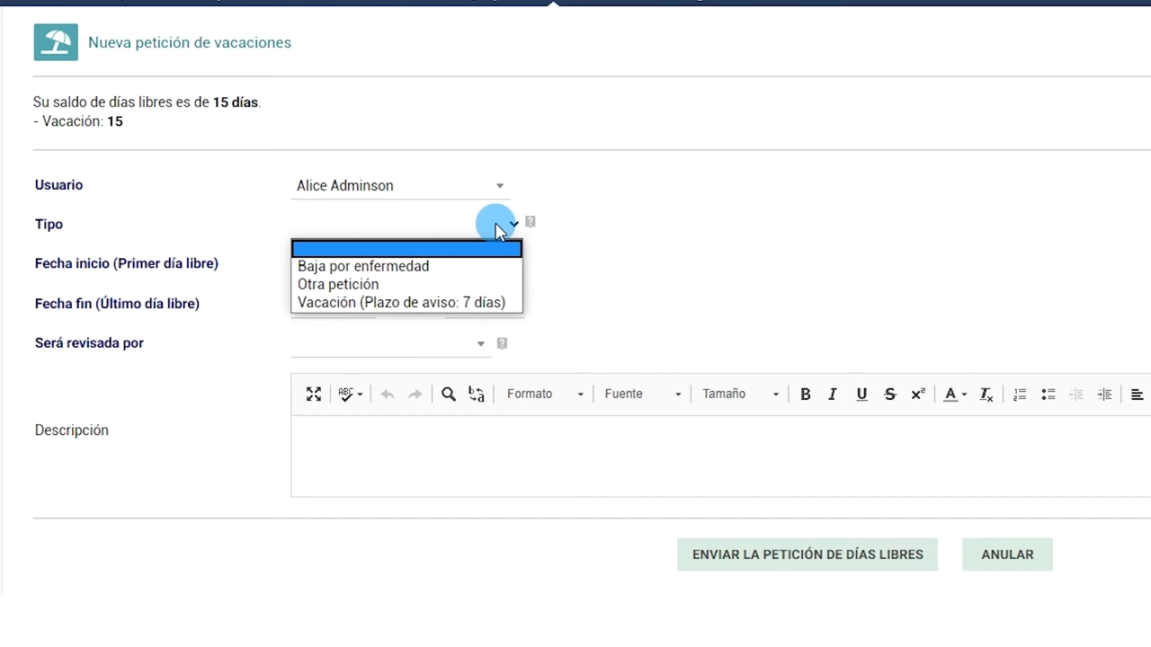
pyautogui.click(469, 300)
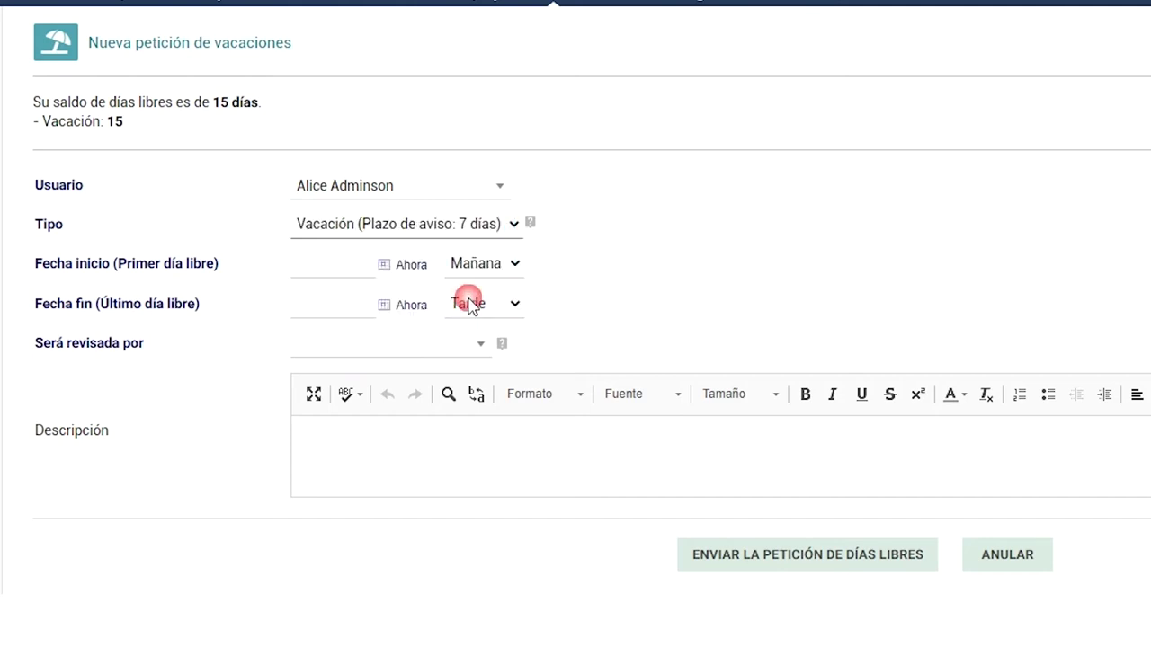
# Set the leave dates from 10/07/2020 to 16/07/2020, ending in the morning (Mañana).
pyautogui.click(396, 278)
pyautogui.click(382, 302)
pyautogui.click(390, 351)
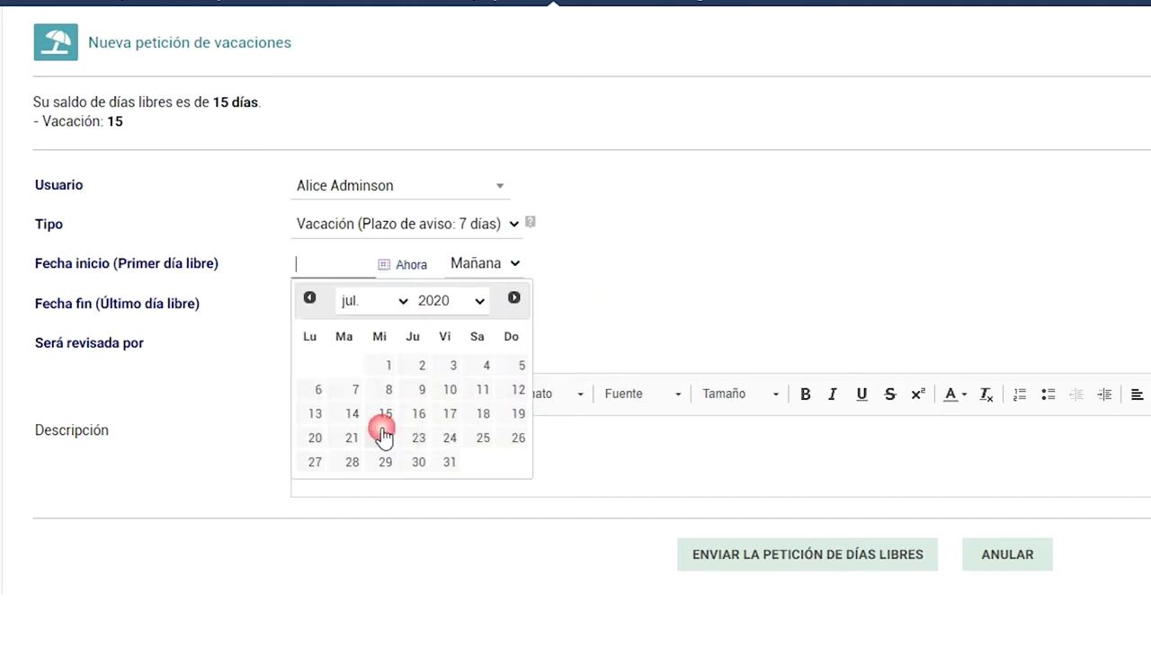
pyautogui.click(449, 389)
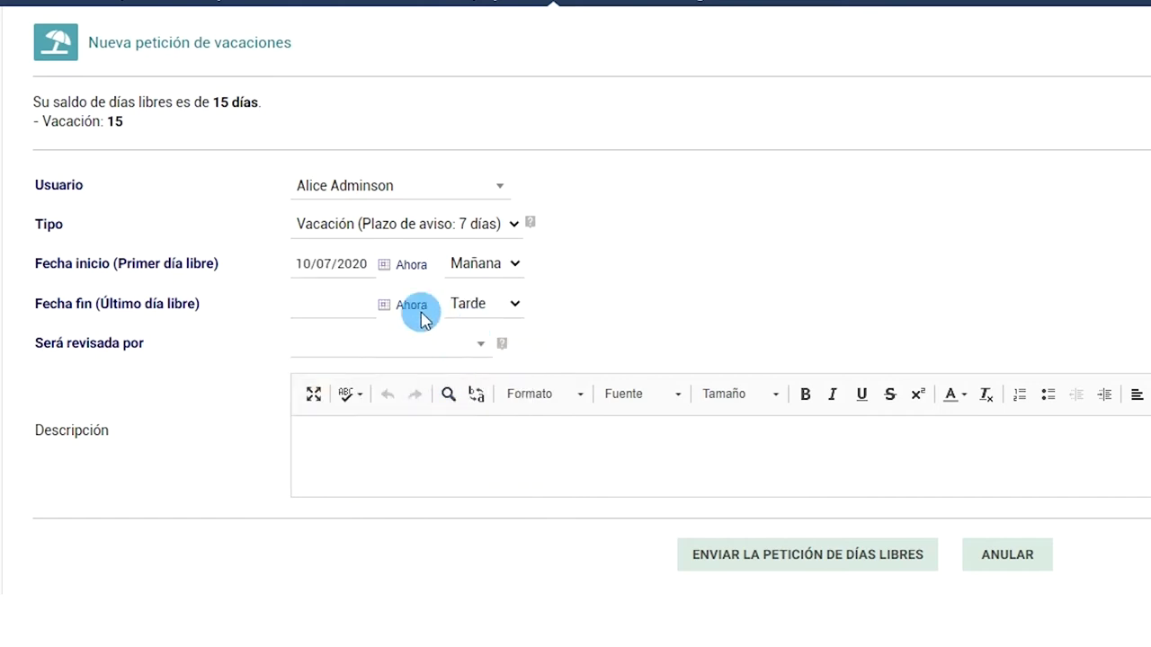
pyautogui.click(382, 305)
pyautogui.click(378, 341)
pyautogui.click(376, 469)
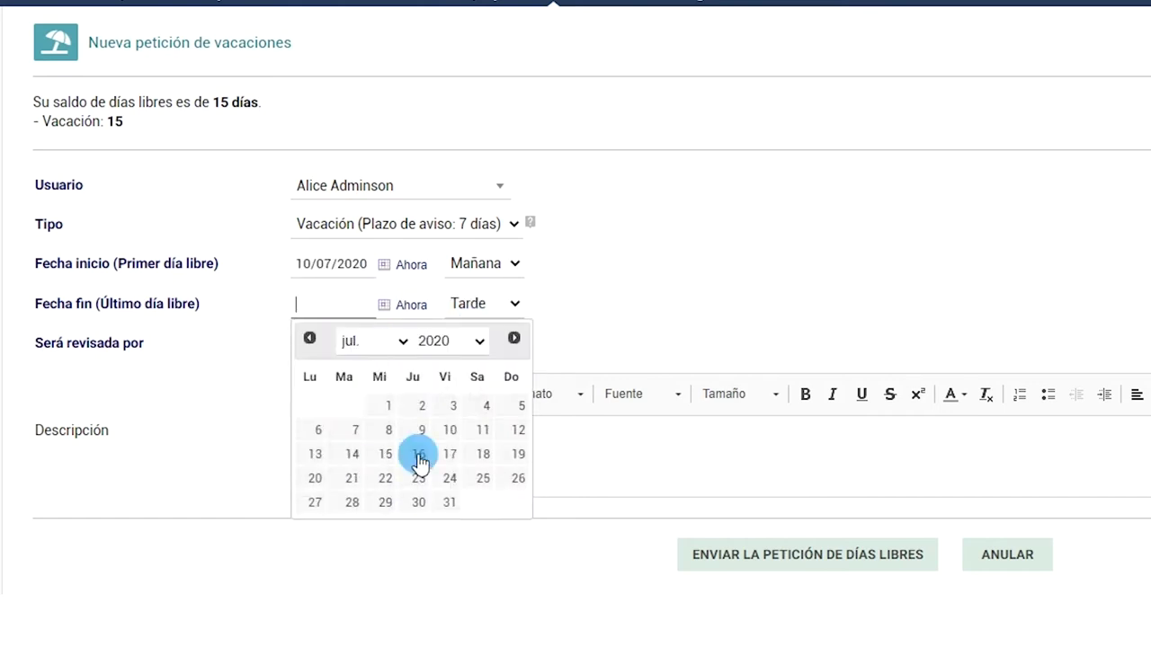
pyautogui.click(419, 454)
pyautogui.click(486, 303)
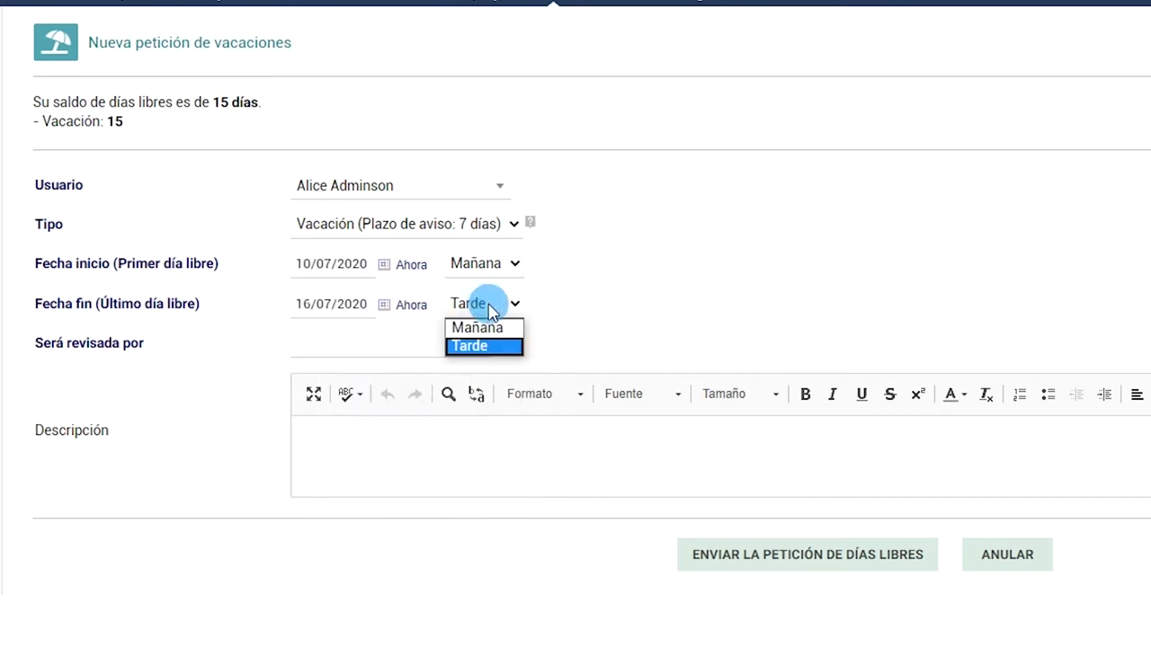
pyautogui.click(476, 327)
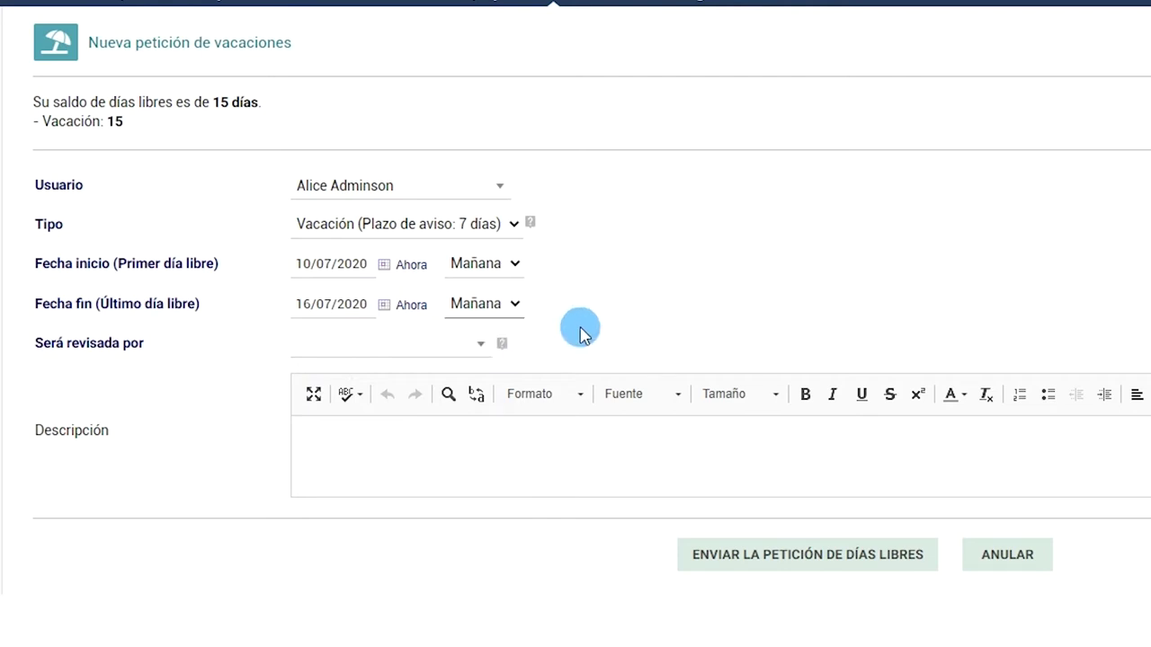
# Choose the reviewing manager and enter the description 'Me voy de vacaciones'.
pyautogui.click(472, 348)
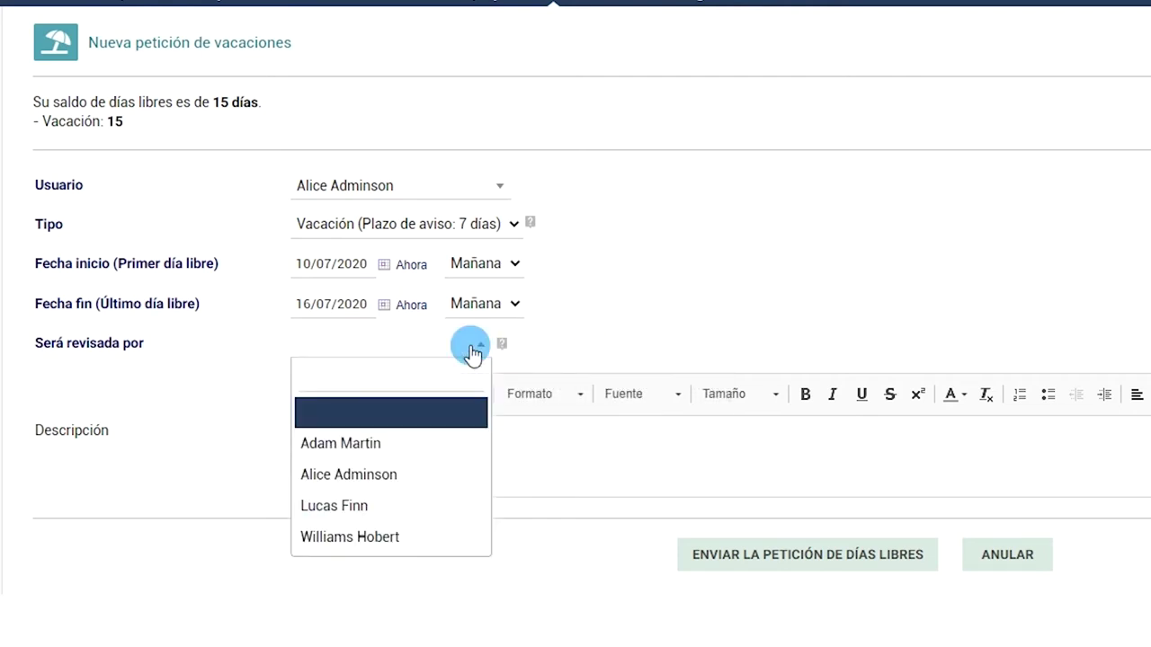
pyautogui.click(430, 504)
pyautogui.click(565, 451)
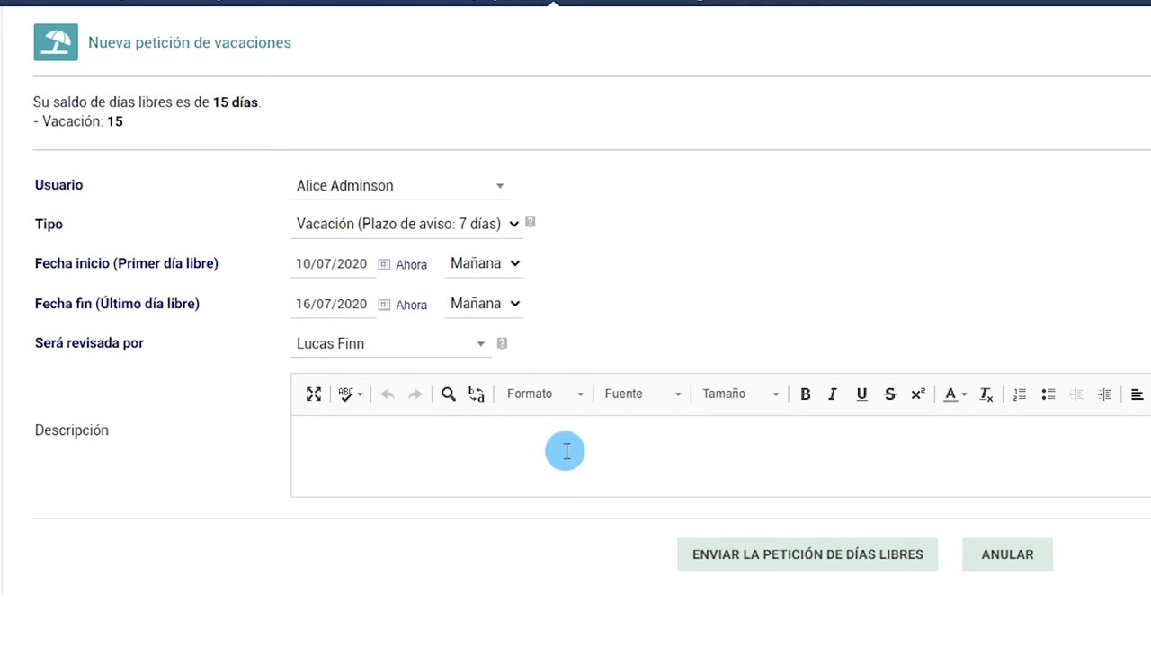
pyautogui.write('Me voy de vacaciones')
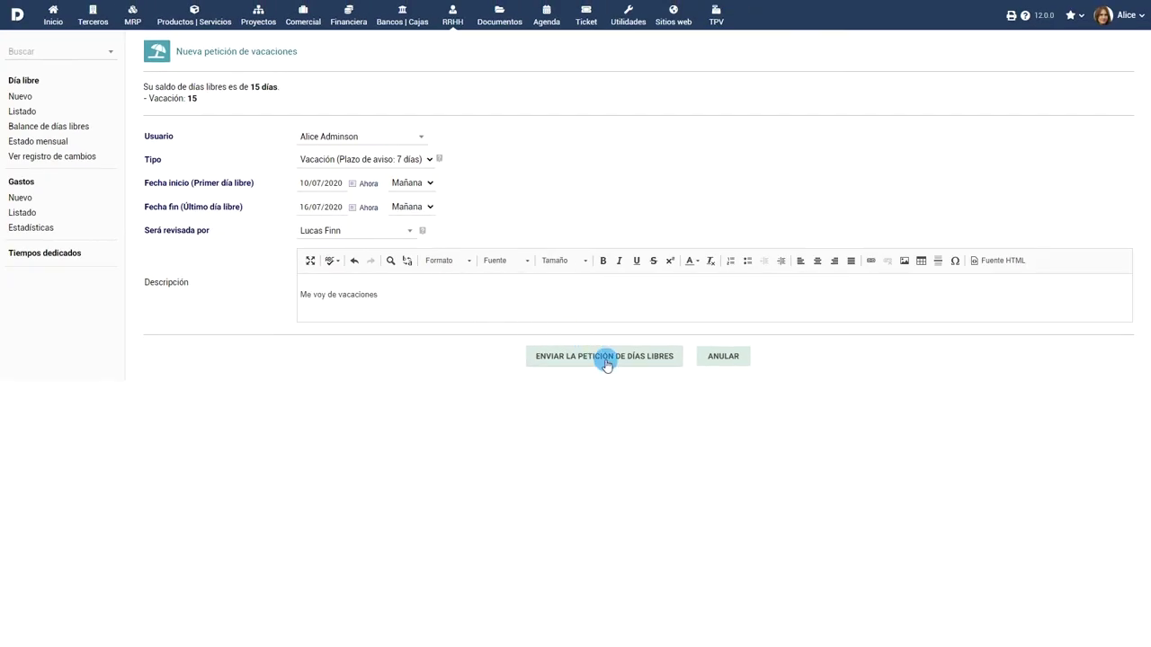
# Create the leave request and attach Travel Ticket.png on its Documentos tab.
pyautogui.click(607, 363)
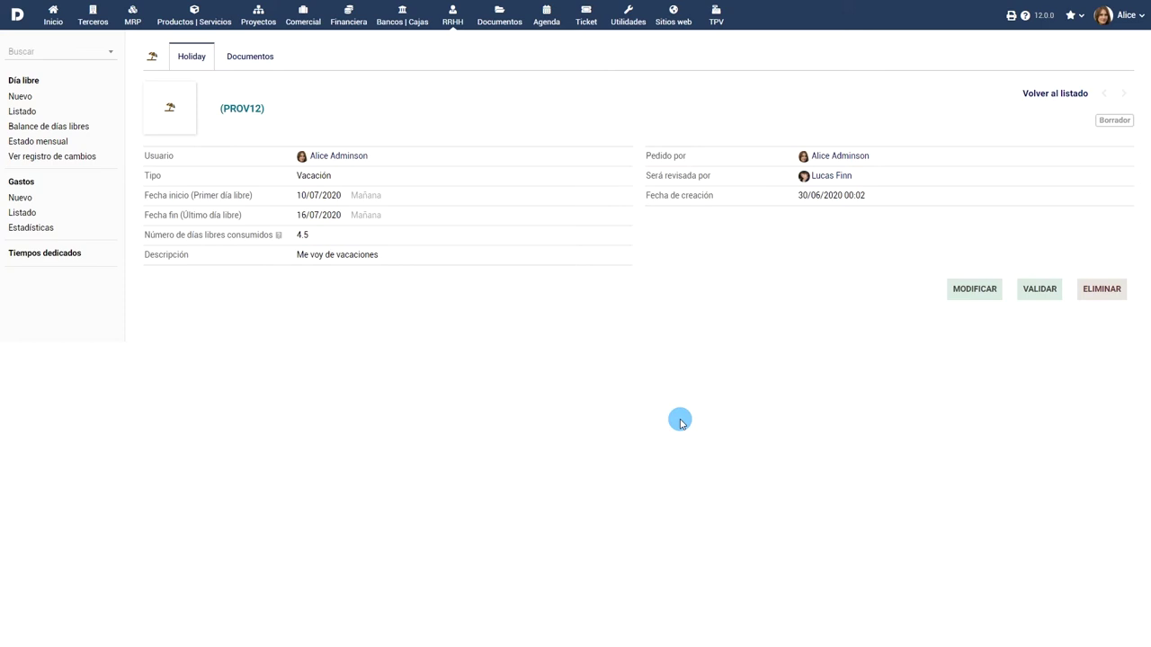
pyautogui.click(256, 56)
pyautogui.click(180, 382)
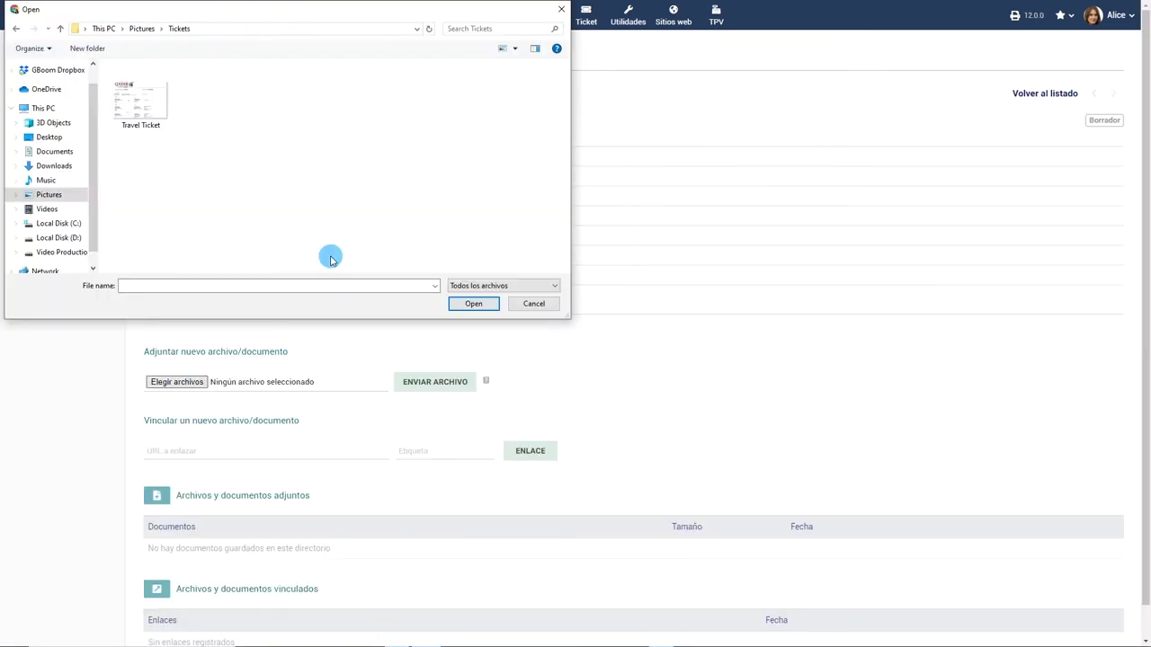
pyautogui.click(140, 94)
pyautogui.click(473, 303)
pyautogui.click(441, 385)
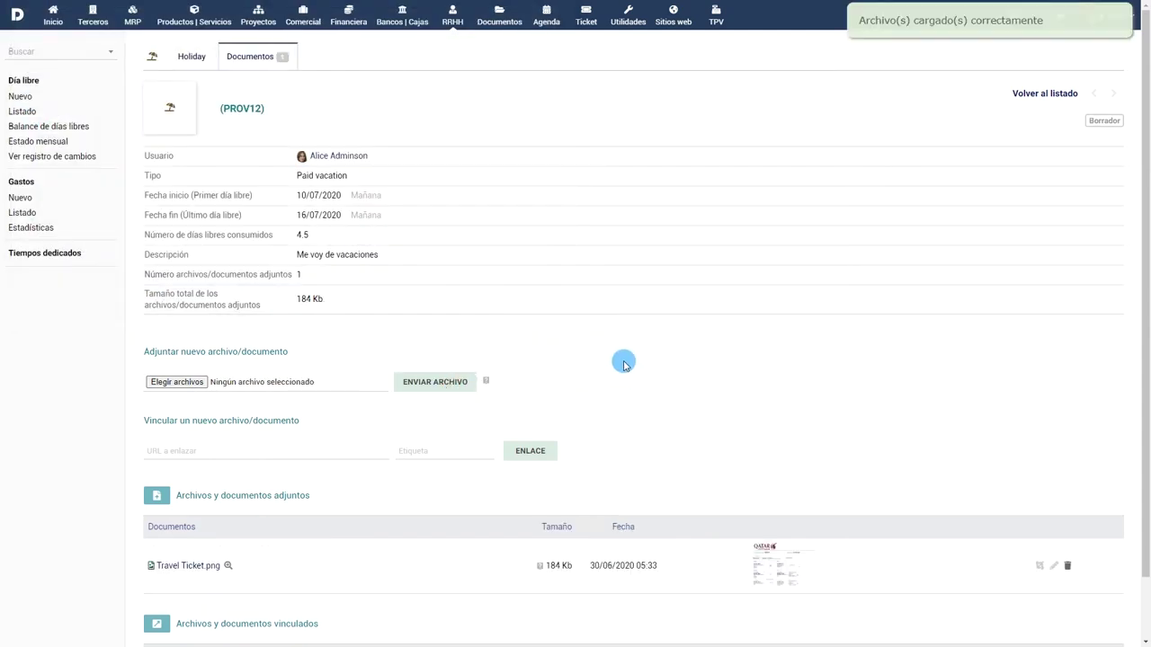
# Validate draft request PROV12 and confirm with Sí to send it for approval.
pyautogui.click(190, 56)
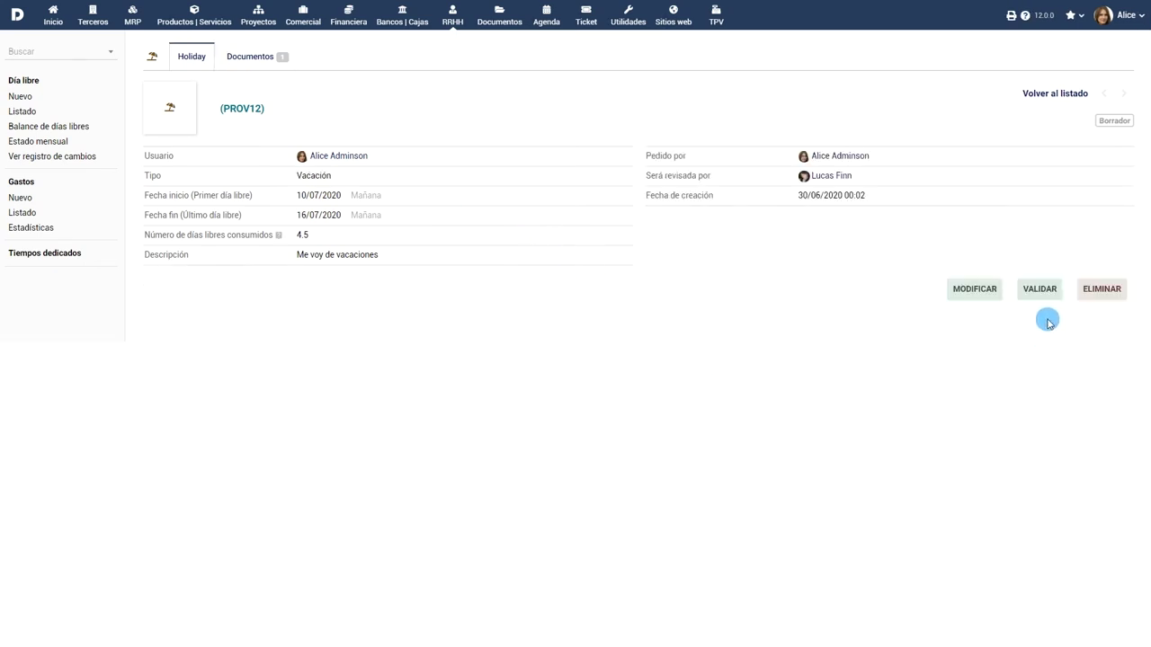
pyautogui.click(1038, 289)
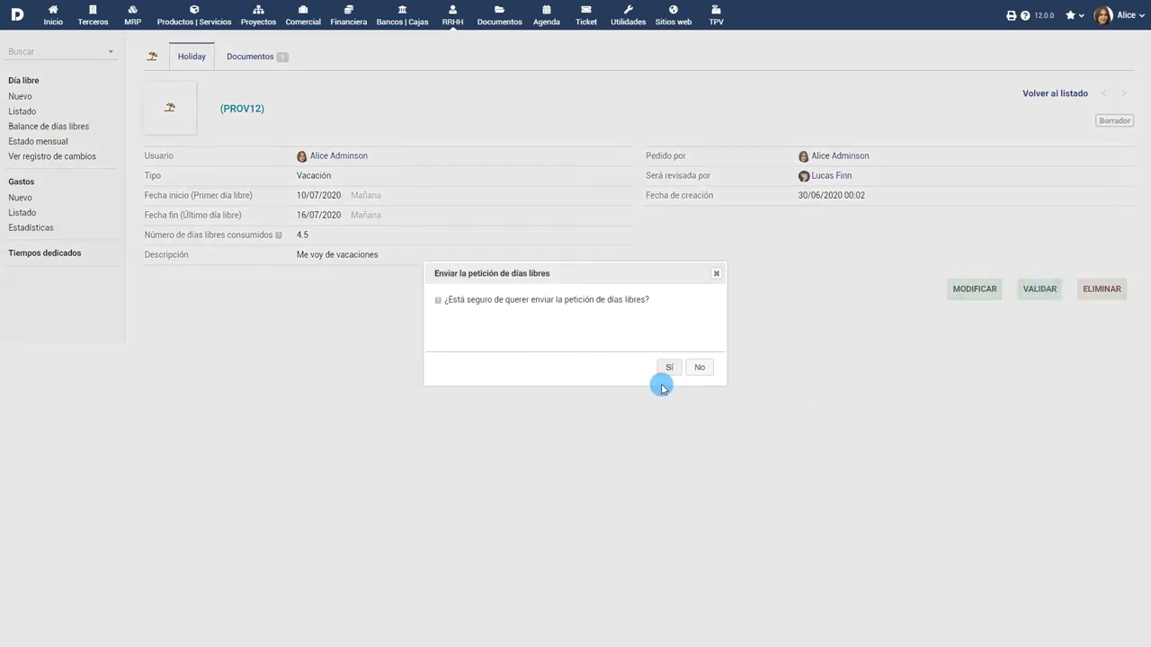
pyautogui.click(666, 368)
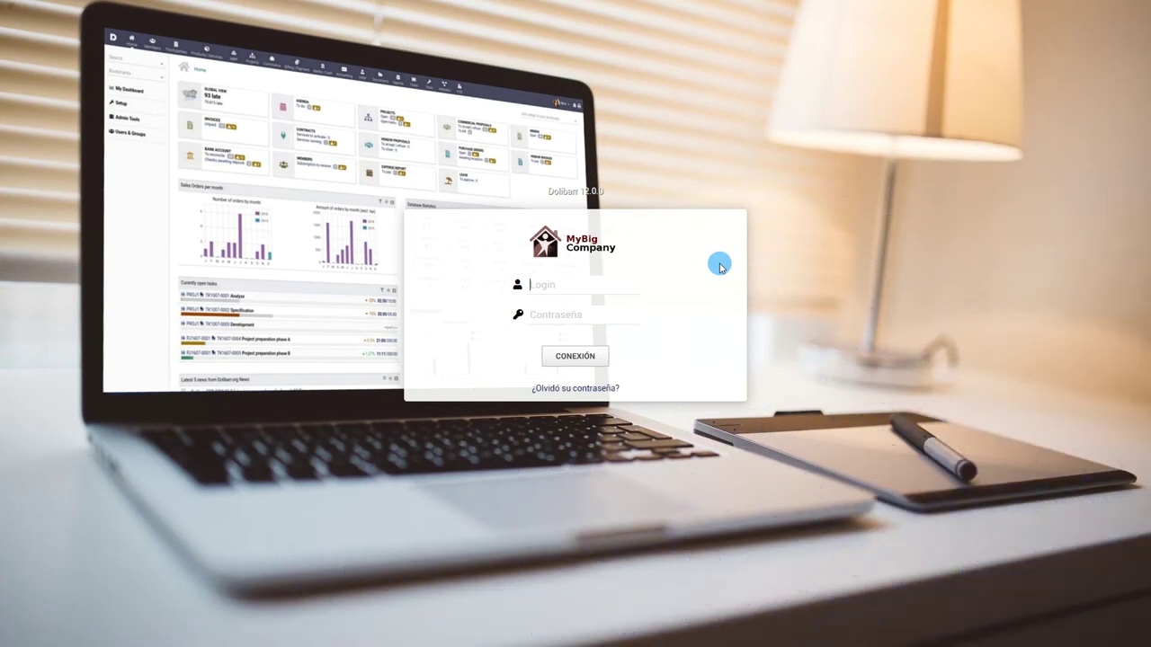
# Log in to Dolibarr as the reviewing manager.
pyautogui.click(637, 316)
pyautogui.write('•••')
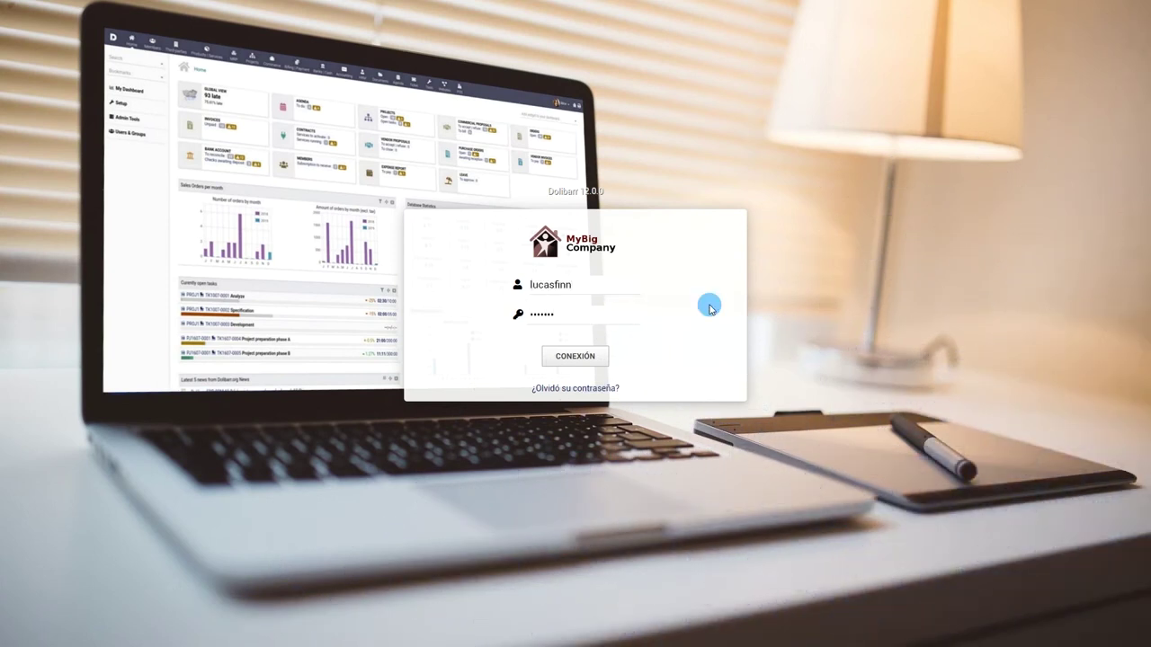
pyautogui.click(559, 354)
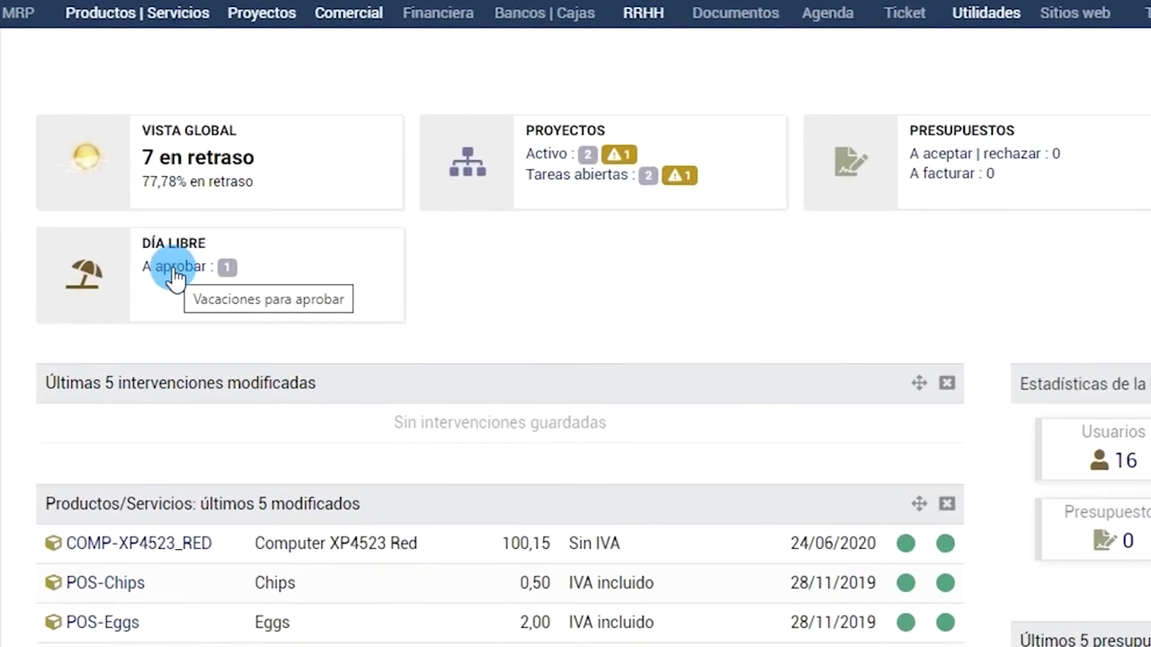
# Approve pending request HL2007-0009 from the 'A aprobar' list, confirming with Sí.
pyautogui.click(175, 278)
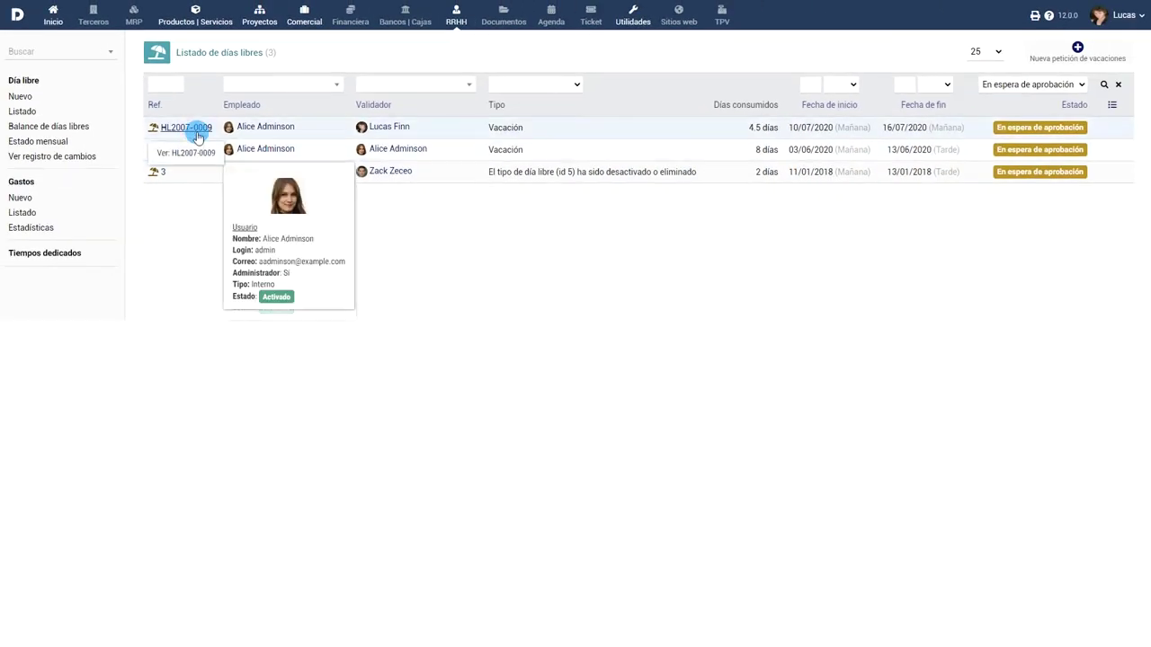
pyautogui.click(197, 132)
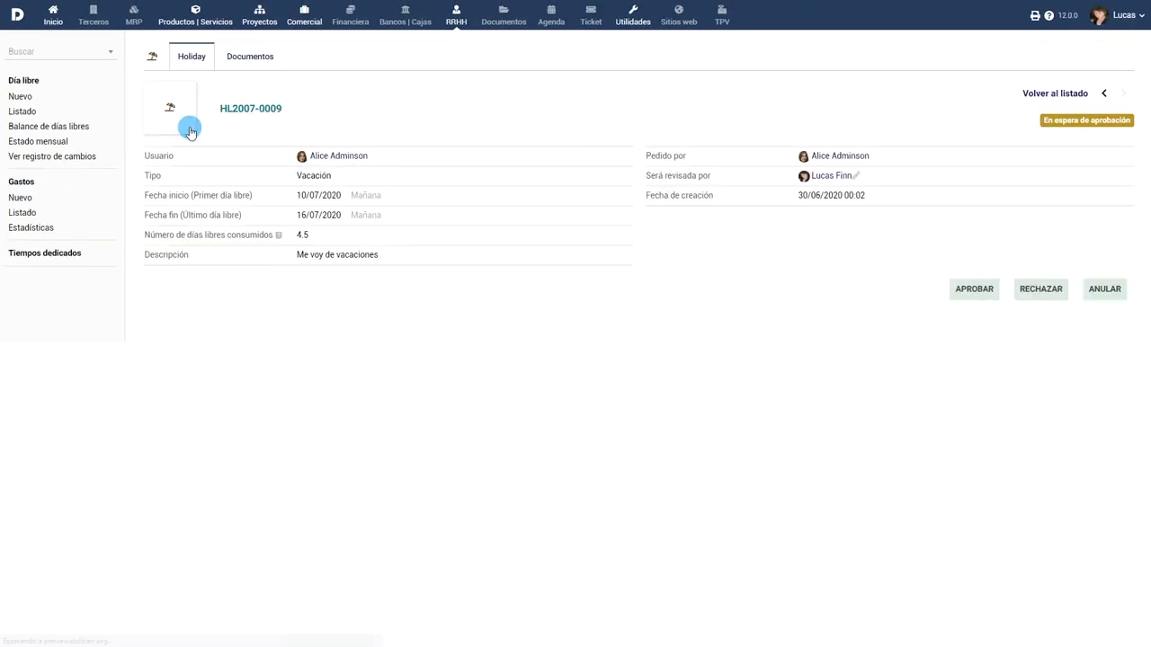
pyautogui.click(974, 288)
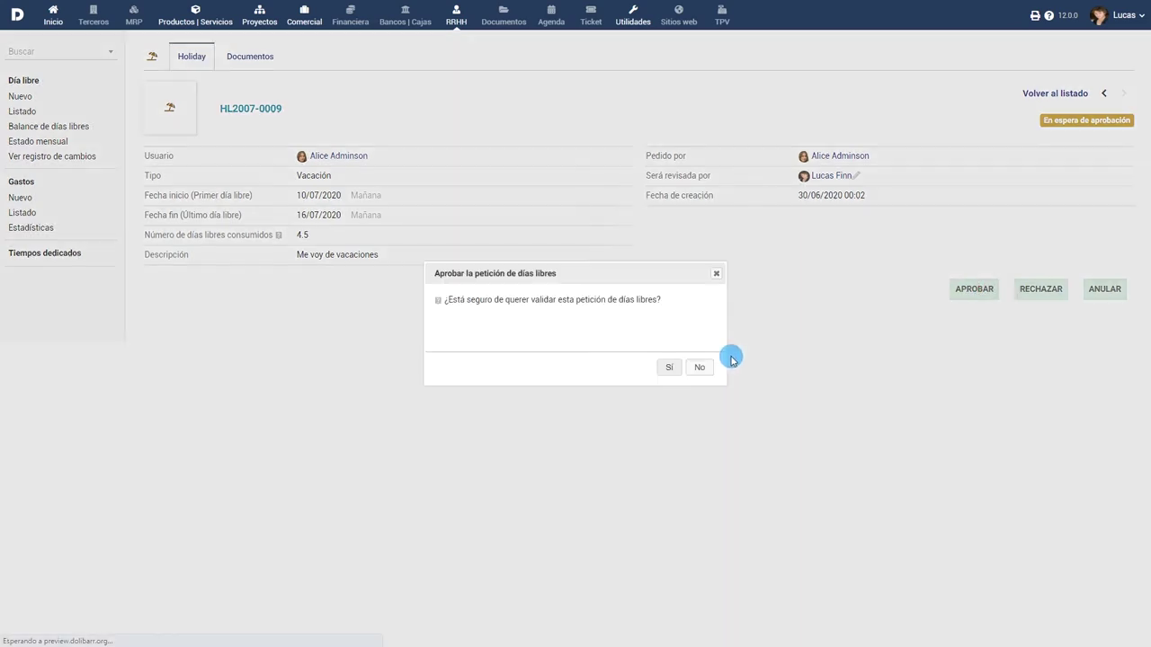
pyautogui.click(669, 367)
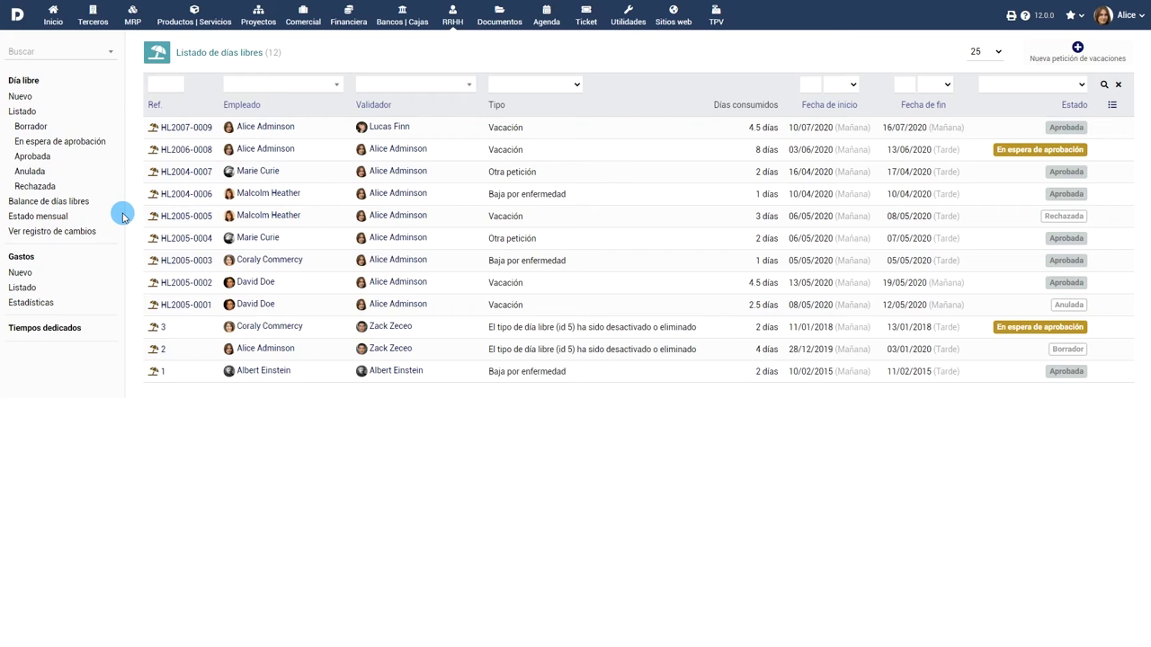
# Filter leave requests by Borrador, En espera de aprobación, Aprobada, Anulada, Rechazada, then open Balance de días libres.
pyautogui.click(32, 128)
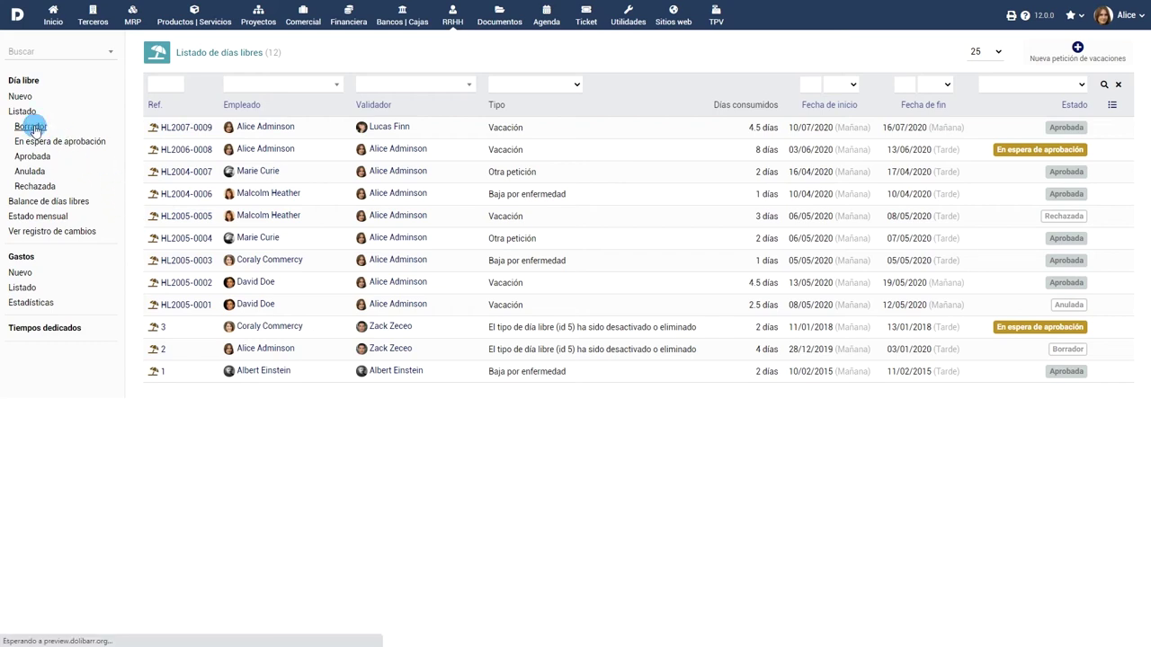
pyautogui.click(32, 144)
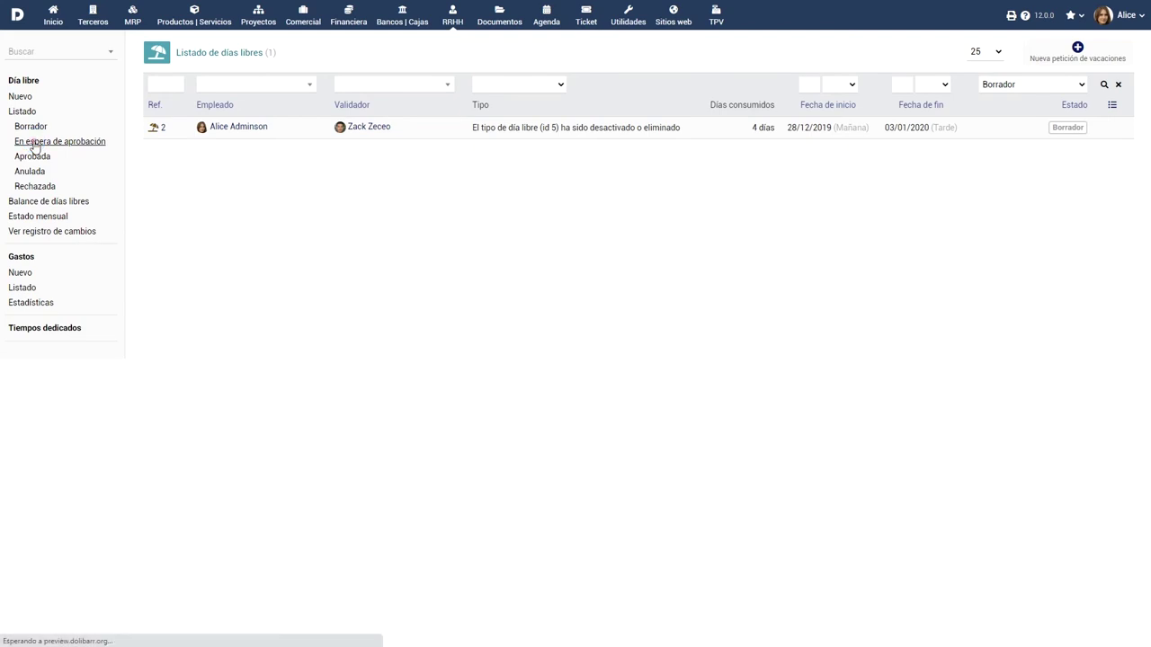
pyautogui.click(32, 158)
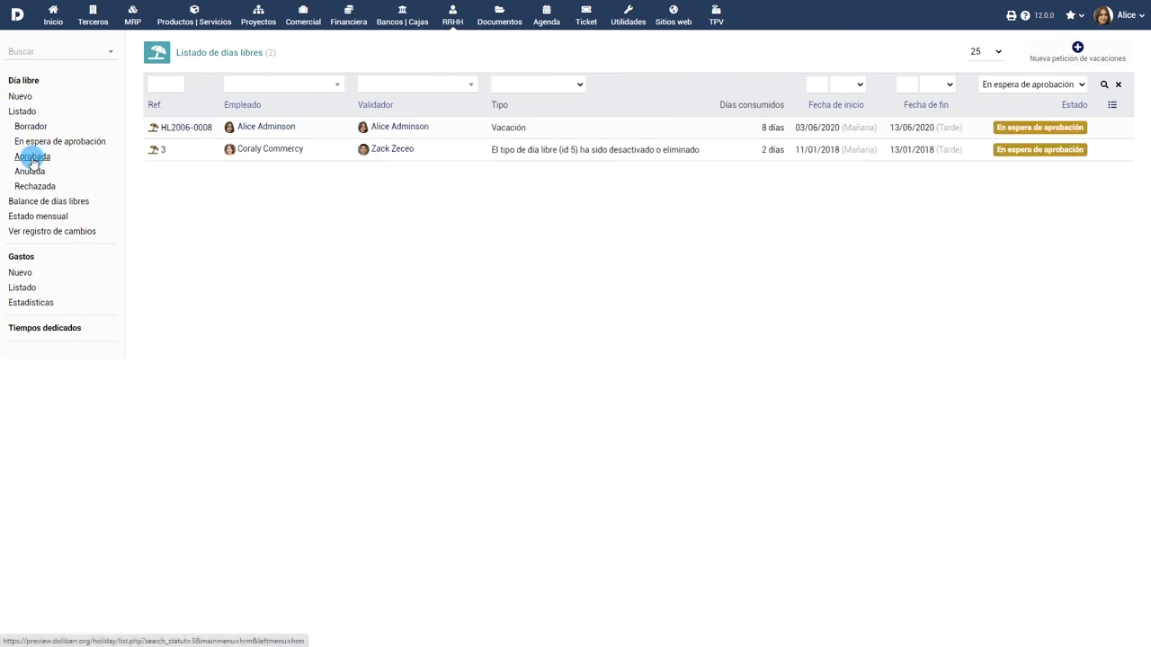
pyautogui.click(26, 171)
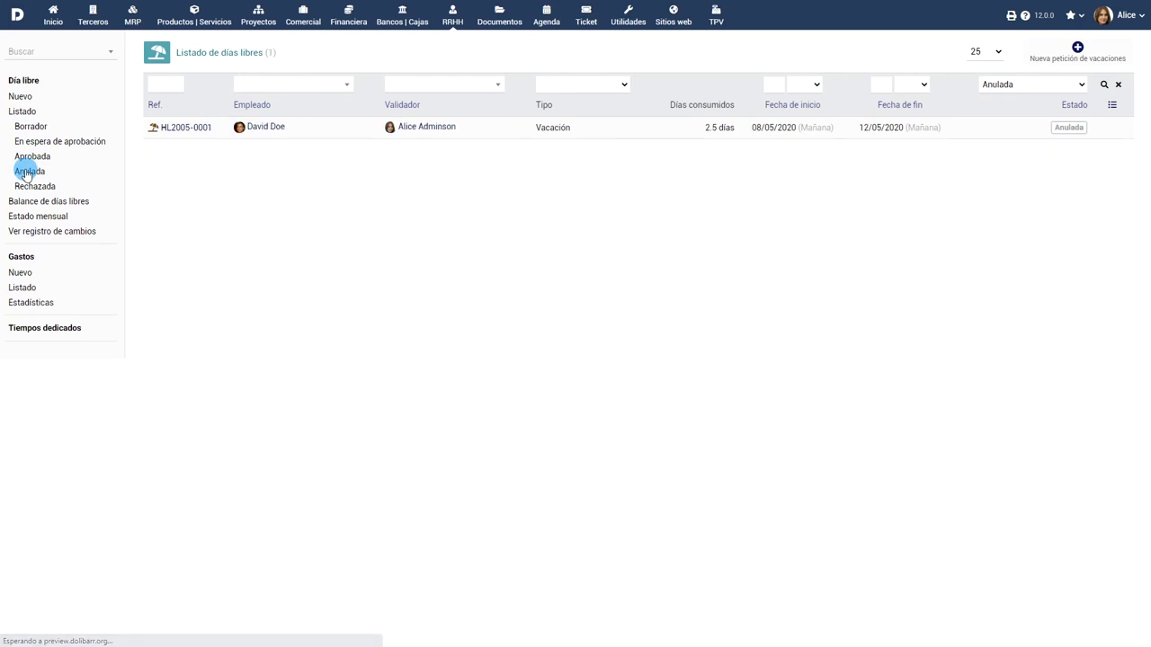
pyautogui.click(31, 188)
pyautogui.click(103, 188)
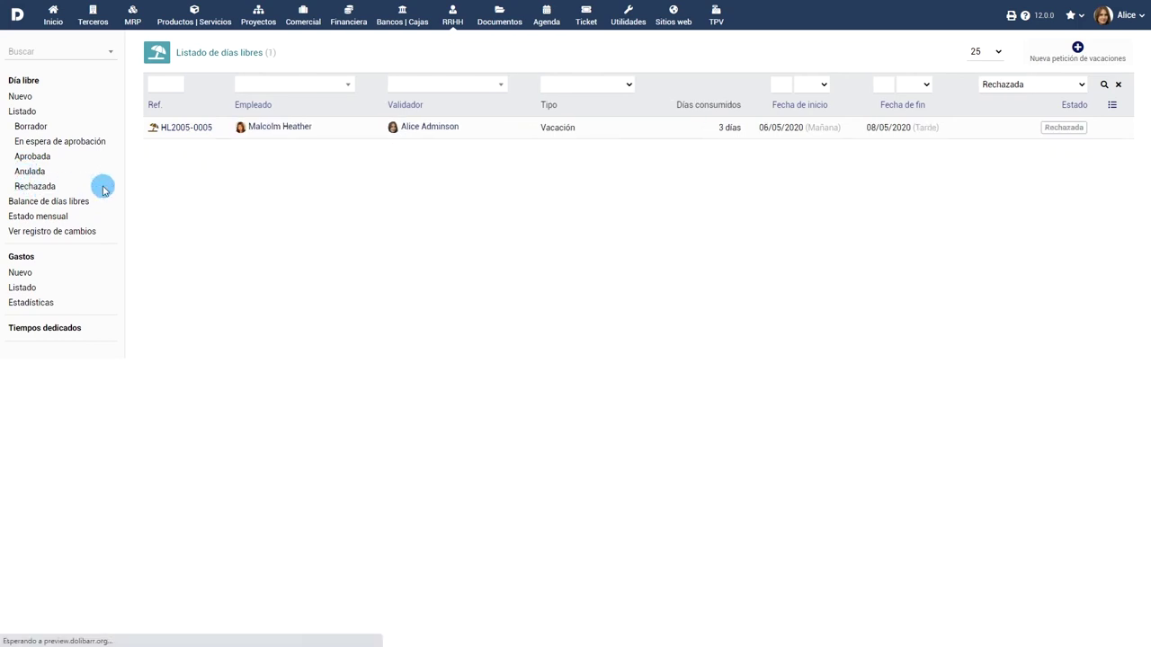
pyautogui.click(43, 203)
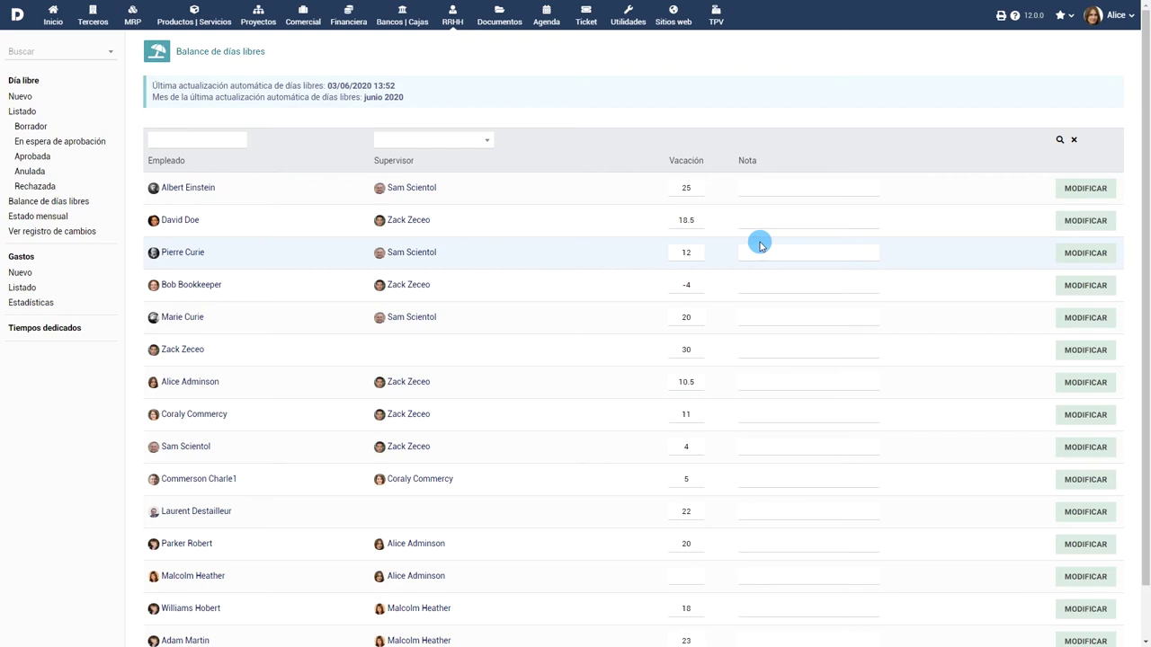
# Change the employee's Vacación balance from 18.5 to 21 with note 'Tiempo Compensatorio', then view Estado mensual.
pyautogui.doubleClick(680, 220)
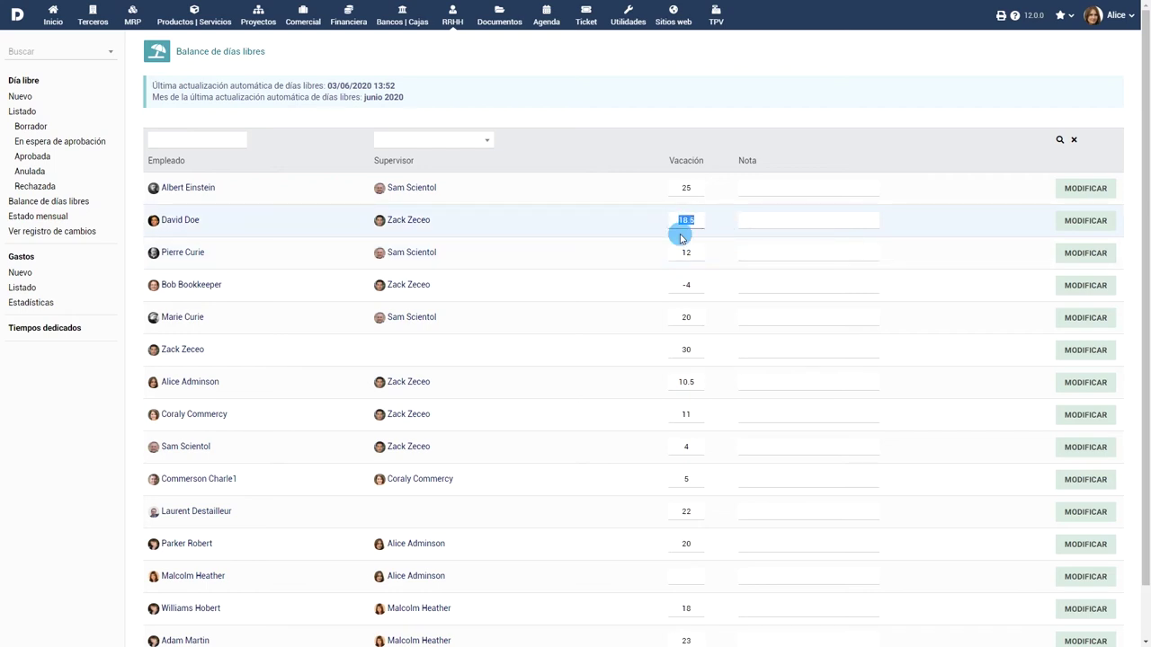
pyautogui.write('21')
pyautogui.click(775, 219)
pyautogui.write('Tiempo Compensatorio')
pyautogui.click(1085, 221)
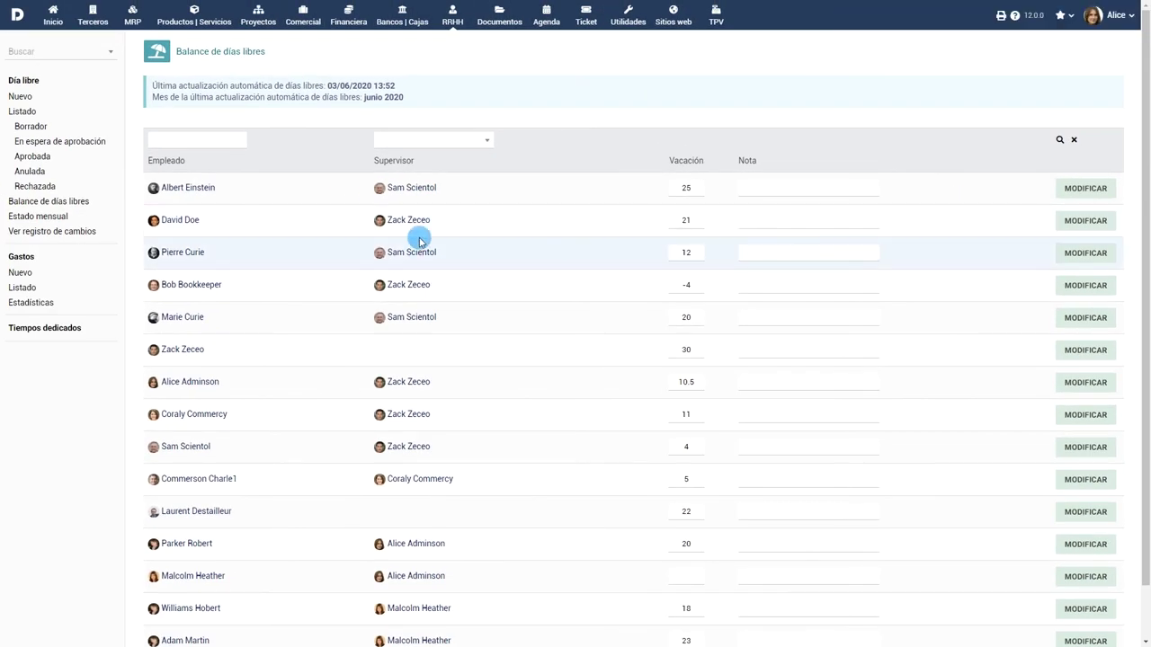
pyautogui.click(39, 218)
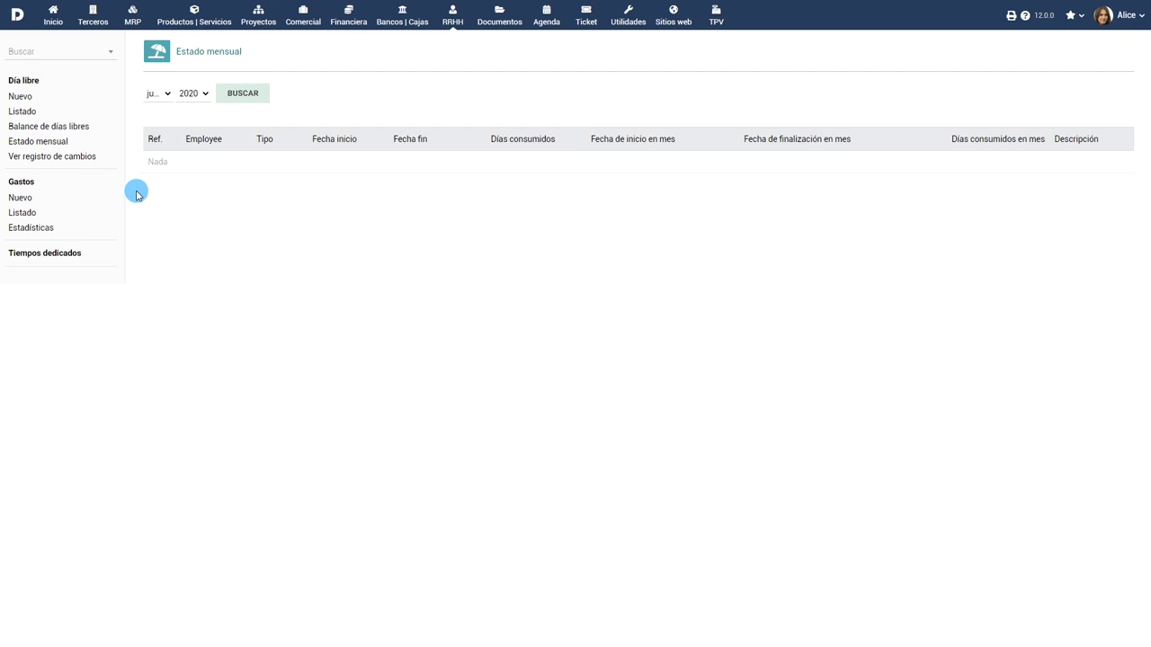
# Open 'Ver registro de cambios' to see the leave balance change history.
pyautogui.click(51, 156)
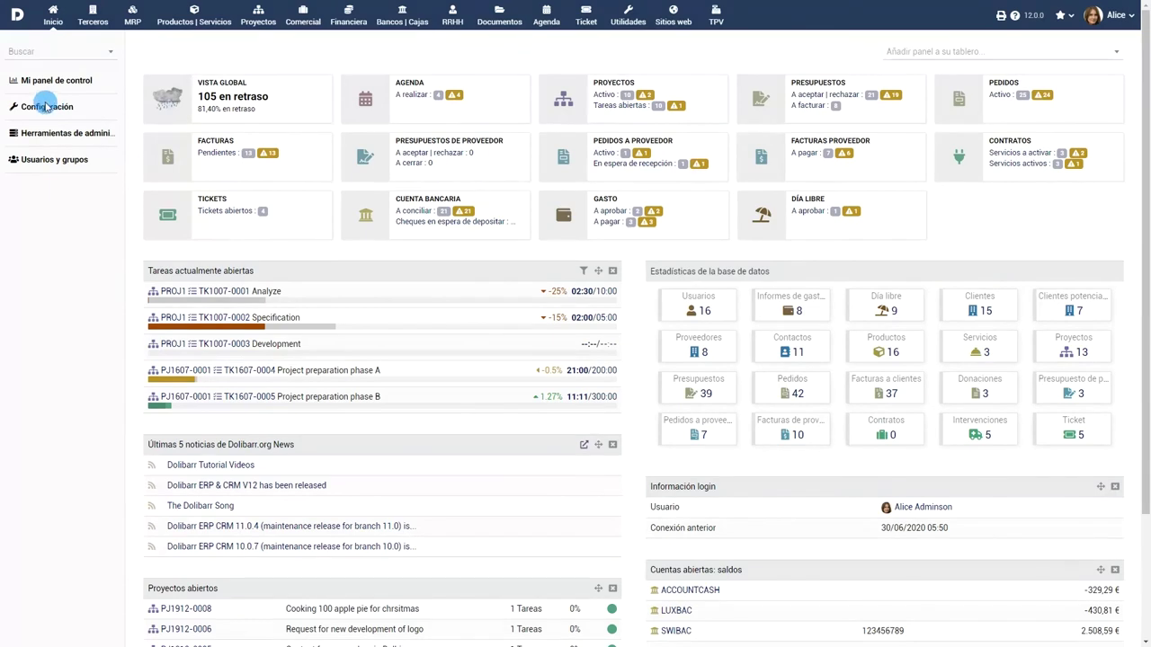
# Go to Configuración > Módulos and open the Días libres module's extra fields settings.
pyautogui.click(40, 110)
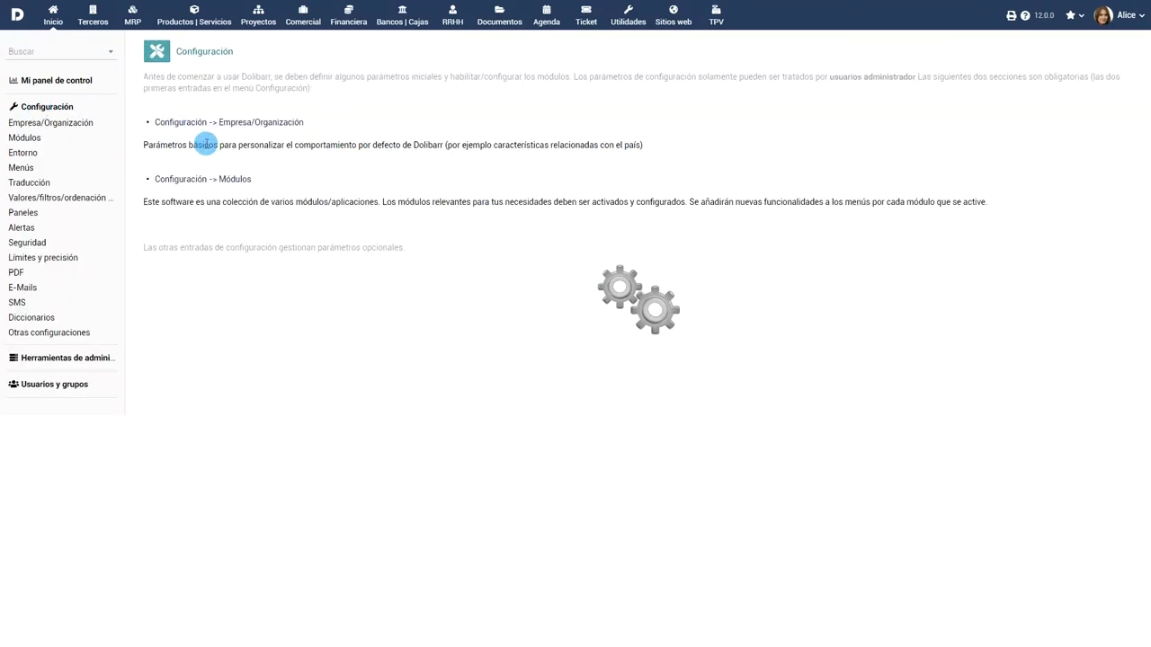
pyautogui.click(216, 185)
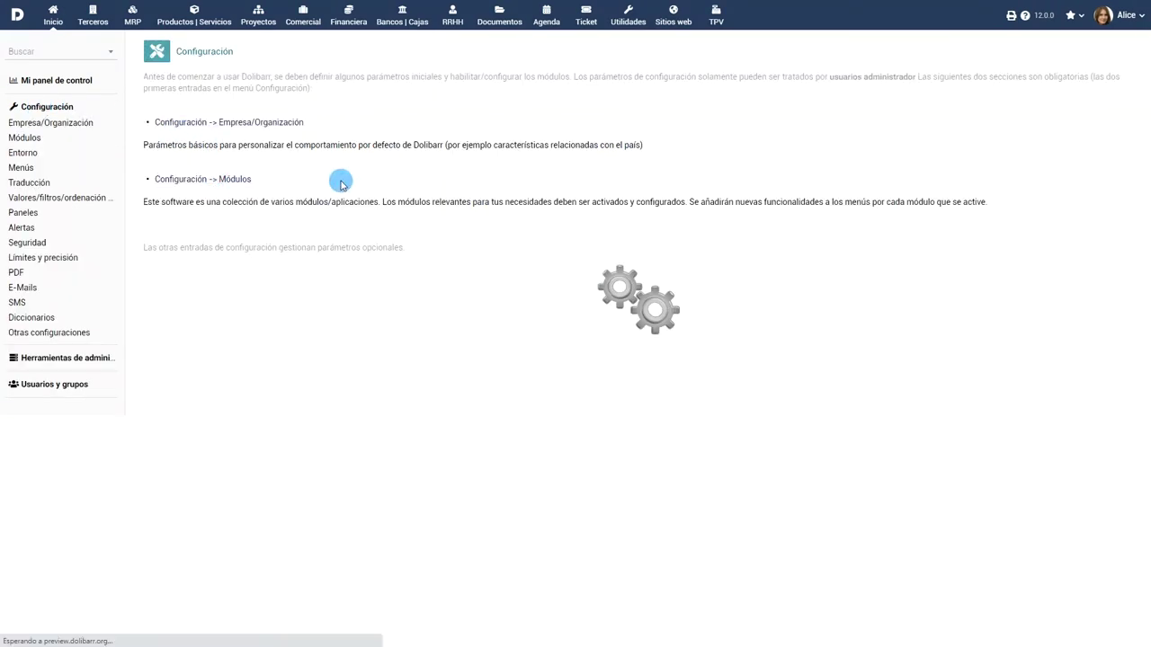
pyautogui.click(751, 292)
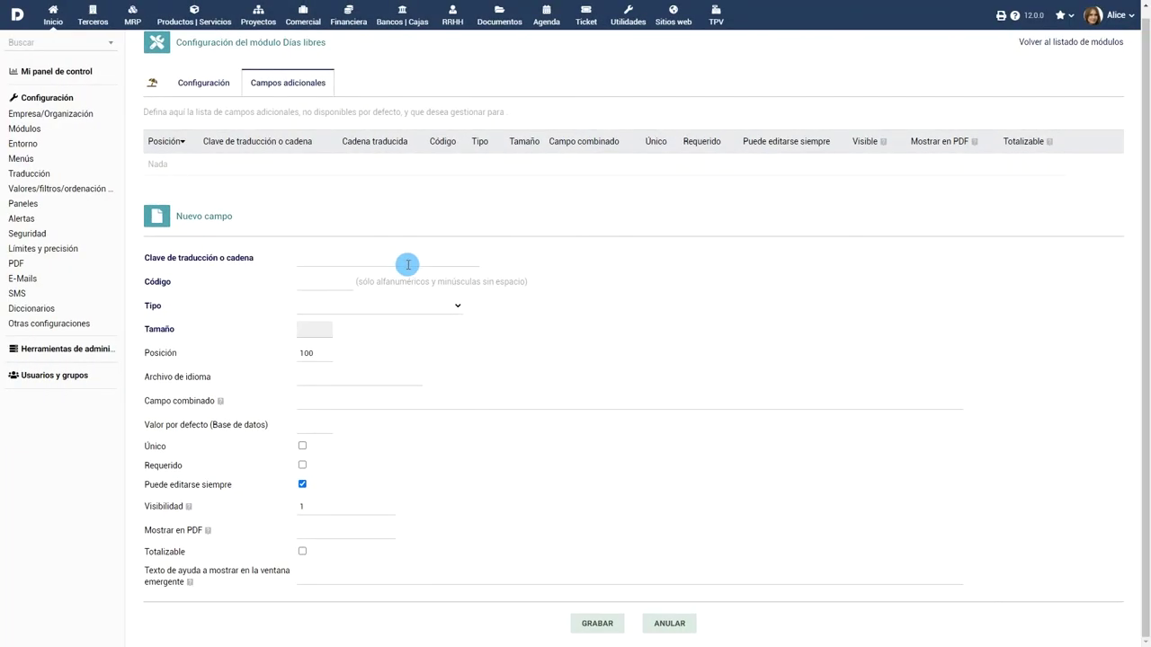
# Create Boolean field 'Acceso a Internet' (code AccesoInternet) and tick it on a new request.
pyautogui.click(407, 264)
pyautogui.write('Acceso a Internet')
pyautogui.click(341, 280)
pyautogui.write('AccesoInternet')
pyautogui.click(402, 308)
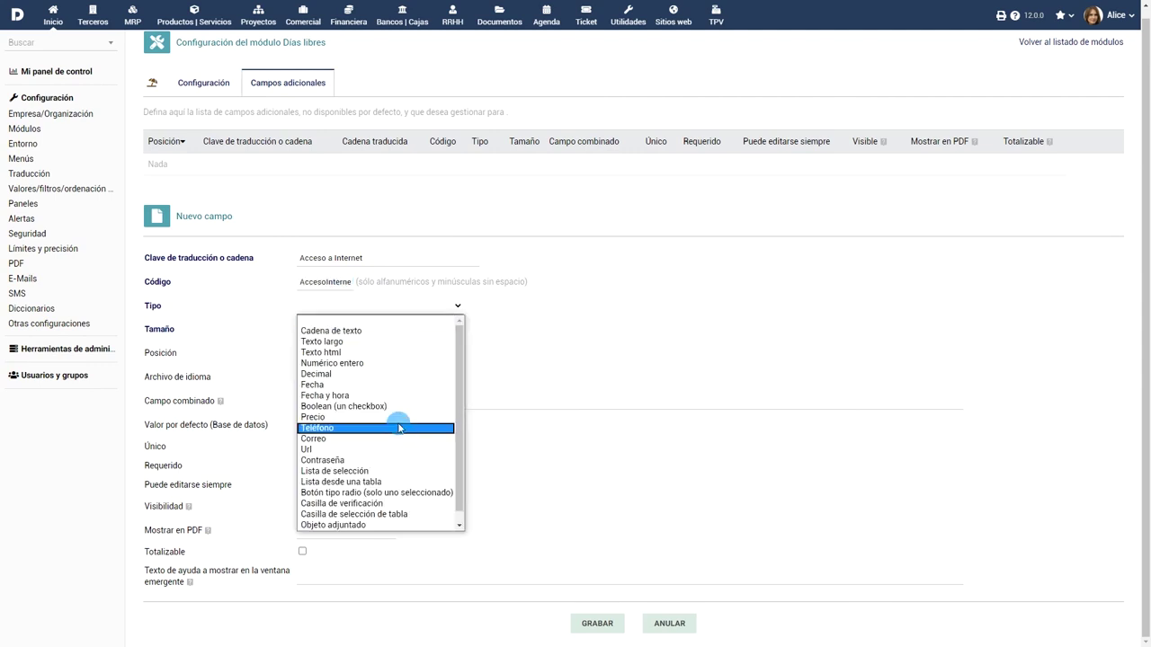
pyautogui.click(422, 407)
pyautogui.click(615, 608)
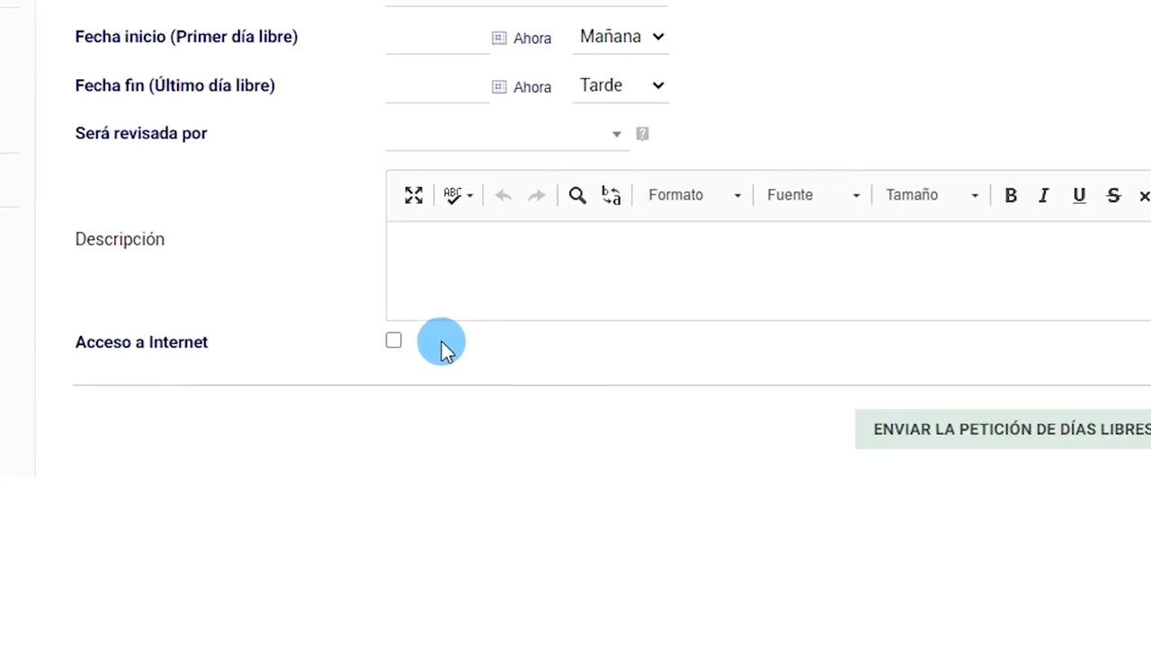
pyautogui.click(393, 341)
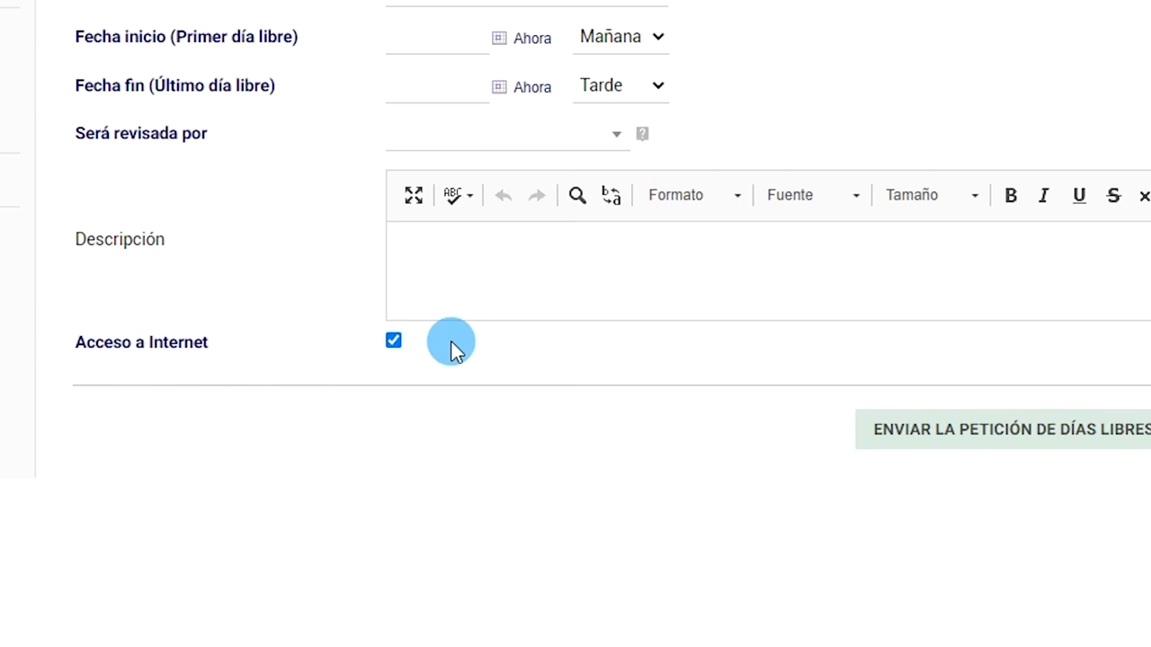